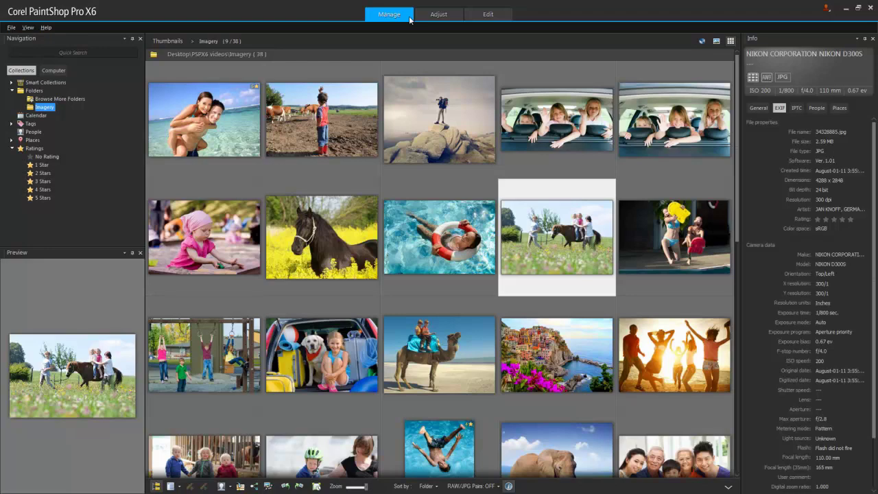
Visit the Adjust and Edit workspaces, then switch back to the Manage workspace.
{"action": "left_click", "coordinate": [453, 16]}
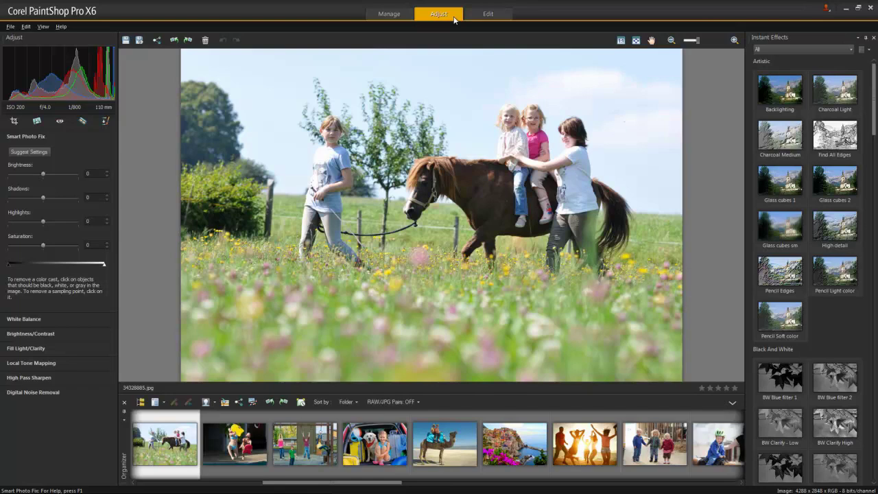
{"action": "left_click", "coordinate": [499, 16]}
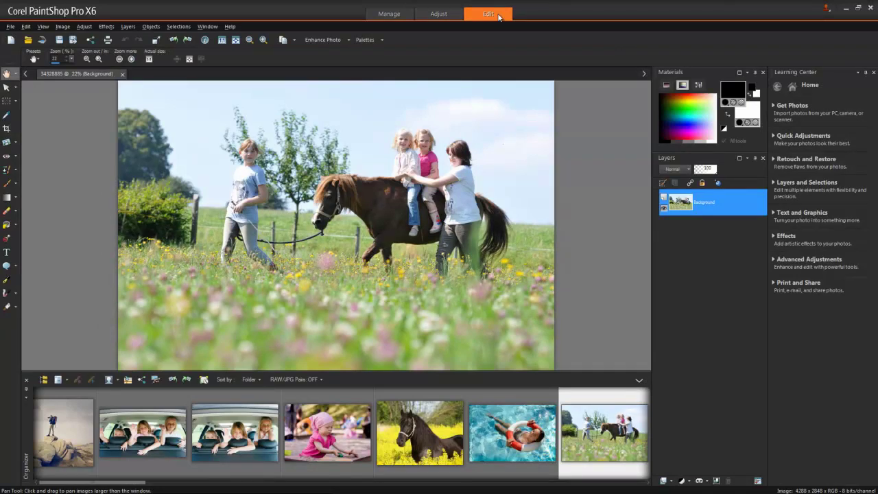
{"action": "left_click", "coordinate": [398, 15]}
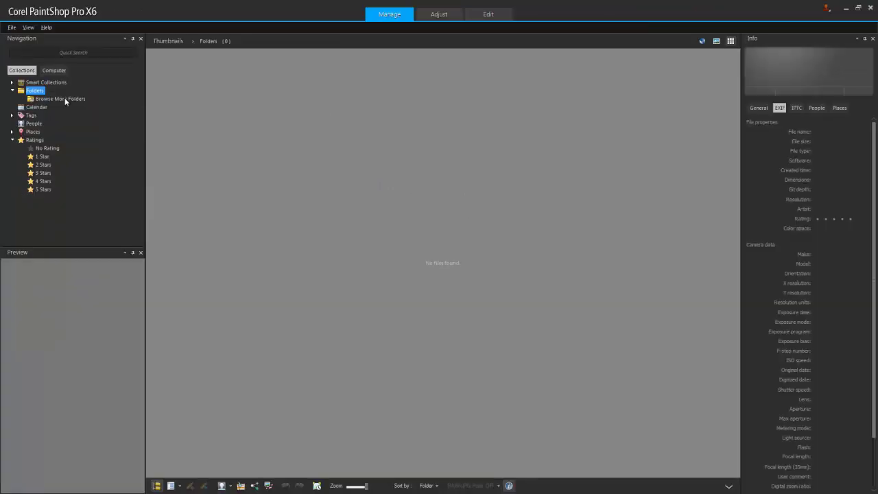
Add the PSPX6 folder to the library and close the Preview palette.
{"action": "left_click", "coordinate": [65, 98]}
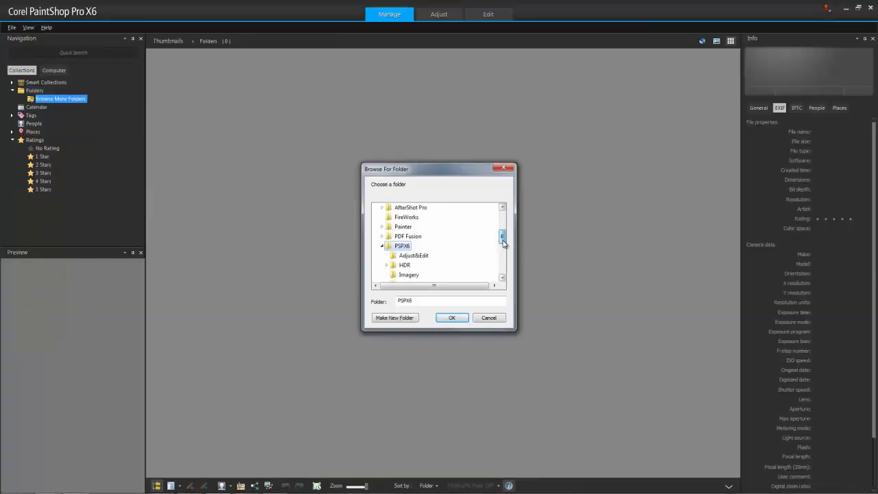
{"action": "left_click", "coordinate": [456, 318]}
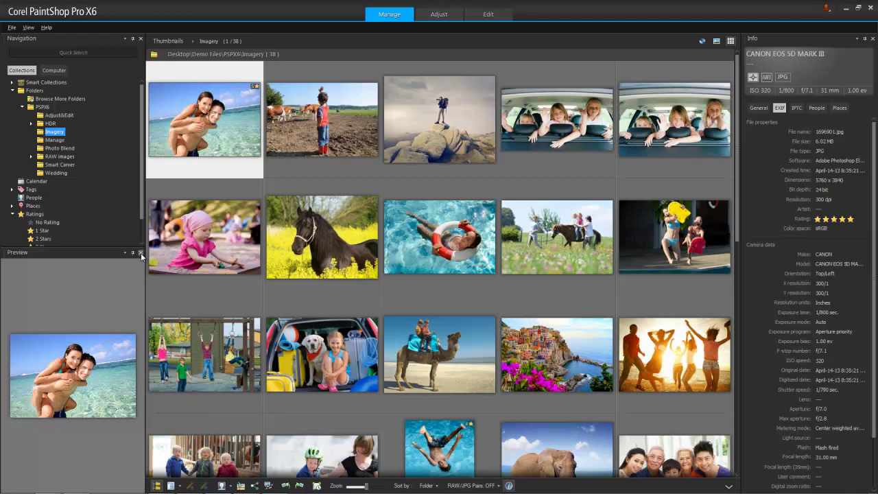
{"action": "left_click", "coordinate": [141, 252]}
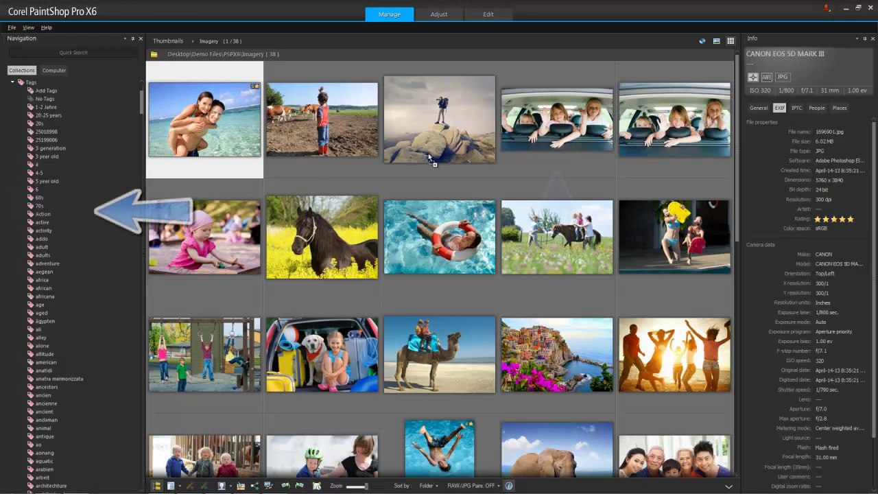
Show the family-in-car photo's details and look over the Scan and Sort by options.
{"action": "left_click", "coordinate": [539, 126]}
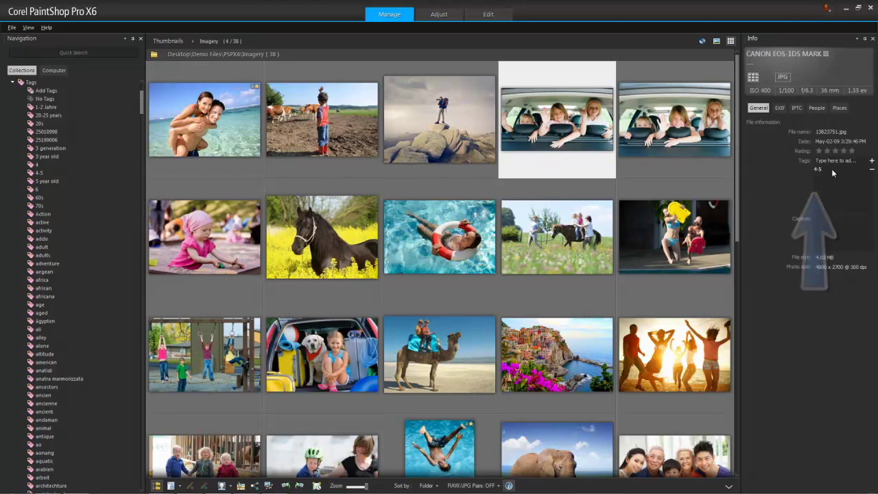
{"action": "left_click", "coordinate": [222, 485]}
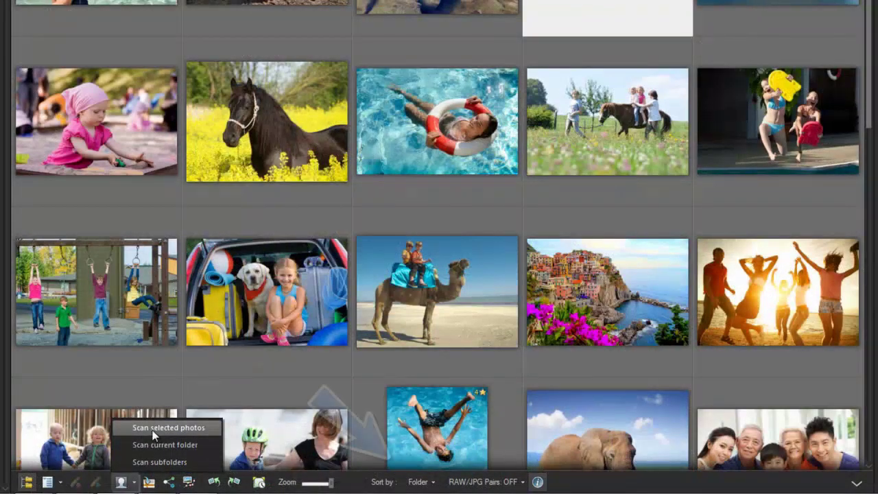
{"action": "left_click", "coordinate": [431, 482]}
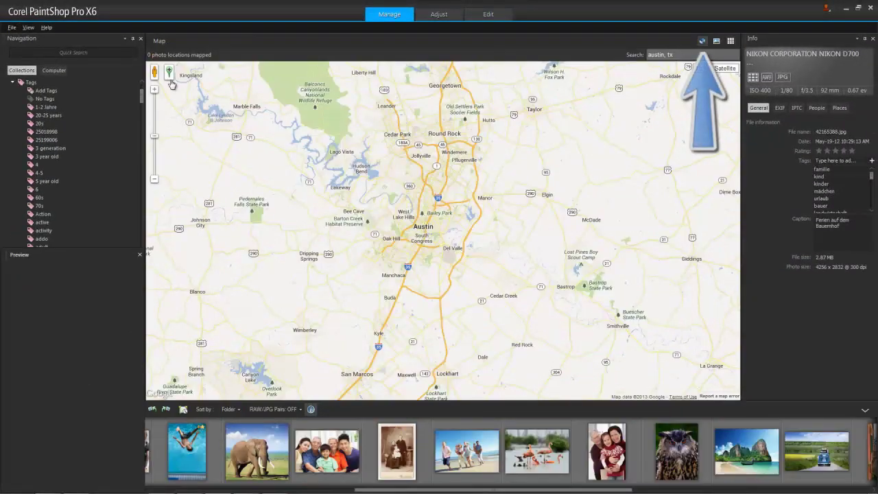
Drop the photo's location pin on Austin, Texas and confirm adding it there.
{"action": "left_click_drag", "start_coordinate": [171, 84], "coordinate": [419, 240]}
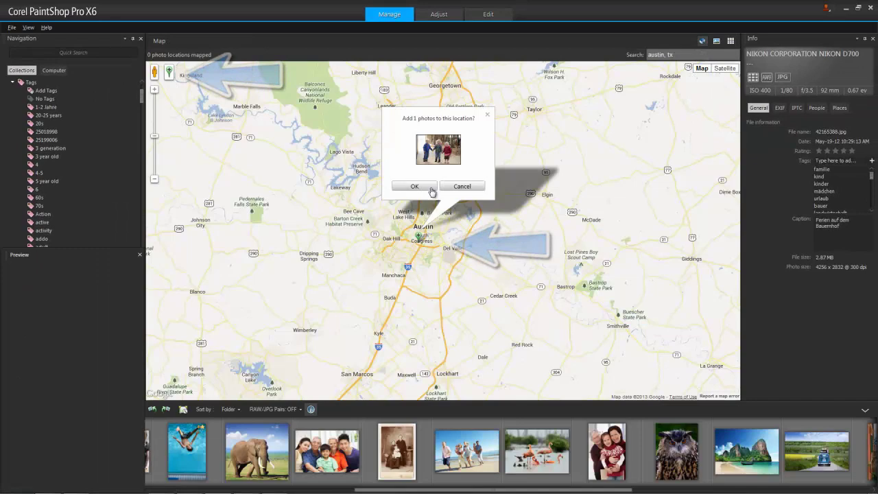
{"action": "left_click", "coordinate": [416, 188]}
{"action": "left_click", "coordinate": [718, 42]}
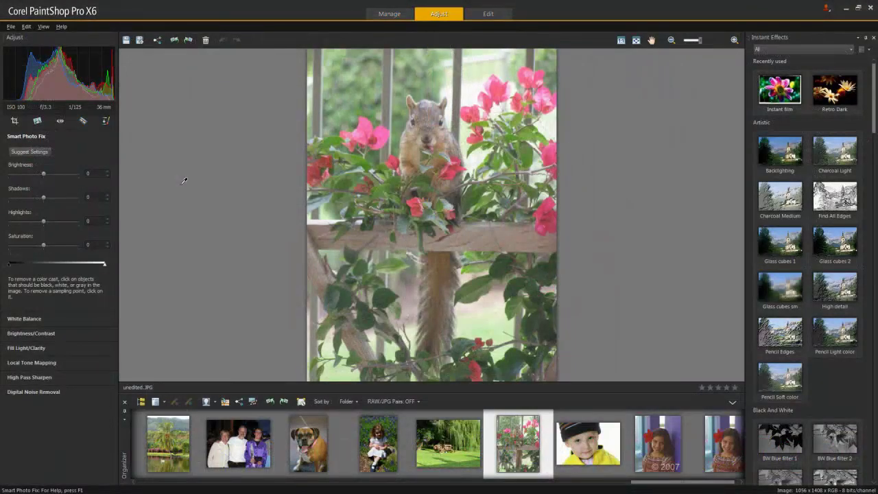
Apply Smart Photo Fix's suggested settings to the squirrel photo and raise Clarity to 69.
{"action": "left_click", "coordinate": [49, 149]}
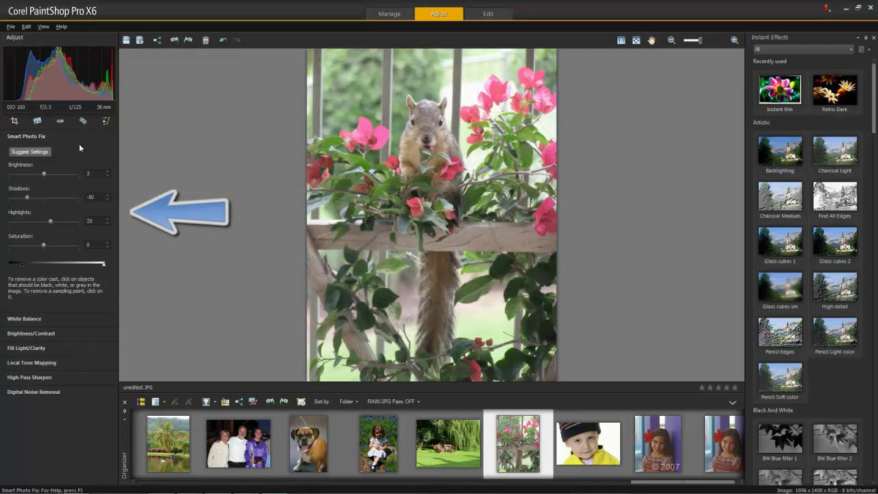
{"action": "left_click", "coordinate": [50, 348]}
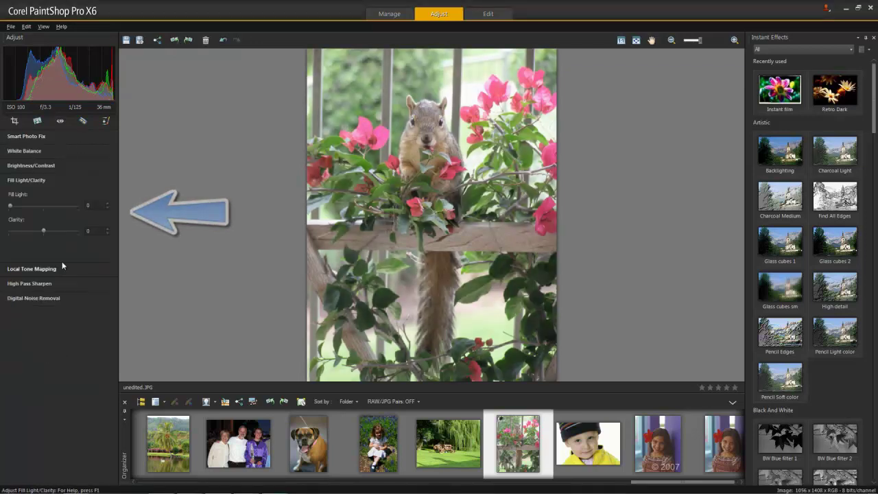
{"action": "left_click_drag", "start_coordinate": [43, 230], "coordinate": [61, 231]}
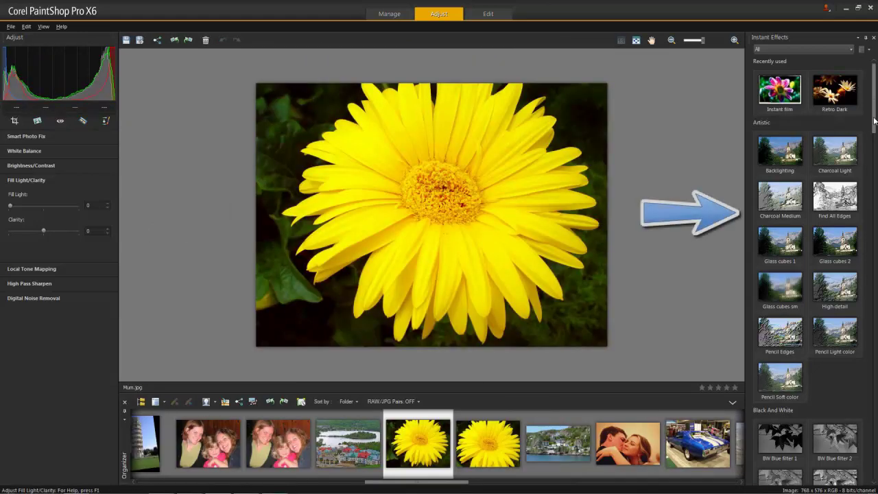
Give the yellow flower photo the Retro Dark and Instant film Instant Effects.
{"action": "left_click_drag", "start_coordinate": [874, 121], "coordinate": [860, 379]}
{"action": "scroll", "coordinate": [860, 379], "scroll_direction": "down", "scroll_amount": 3}
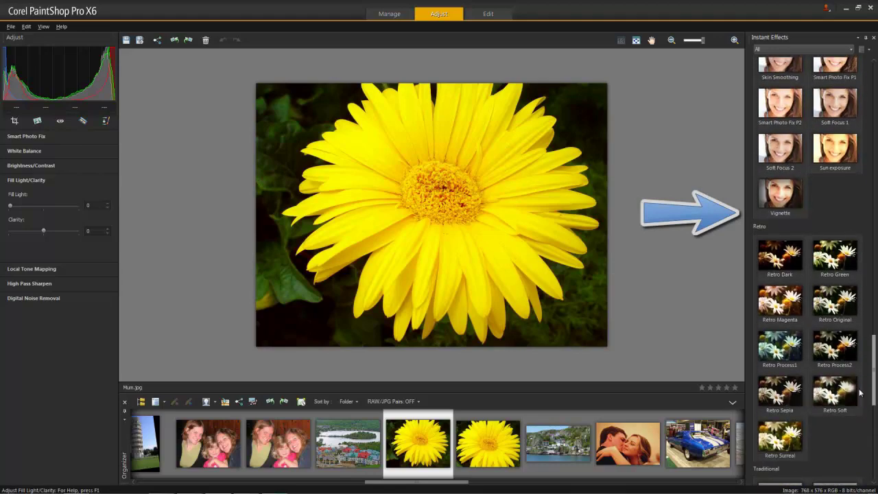
{"action": "left_click", "coordinate": [779, 250]}
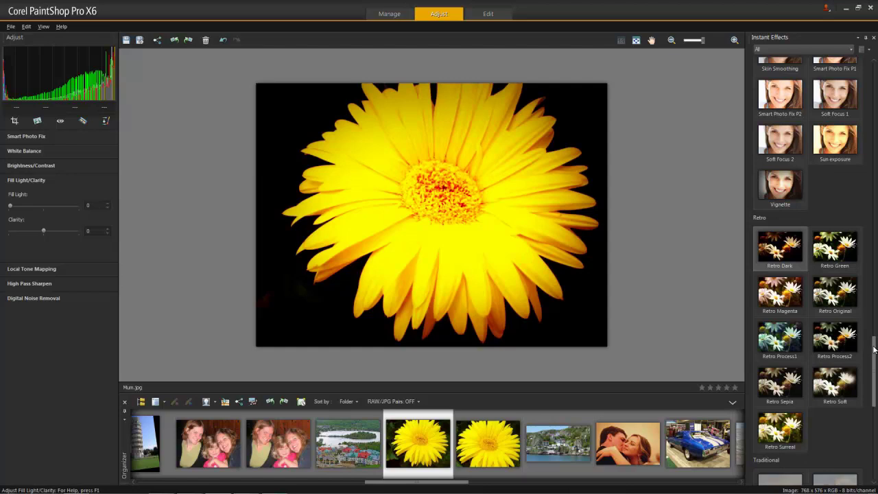
{"action": "left_click_drag", "start_coordinate": [874, 349], "coordinate": [865, 168]}
{"action": "left_click", "coordinate": [842, 308]}
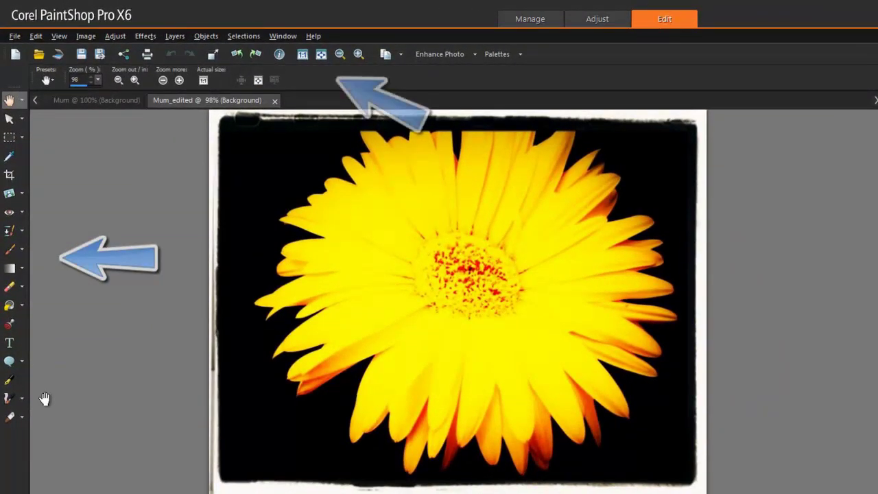
Select the Flood Fill tool, browse the menus, and view the swatches and colour picker.
{"action": "left_click", "coordinate": [9, 304]}
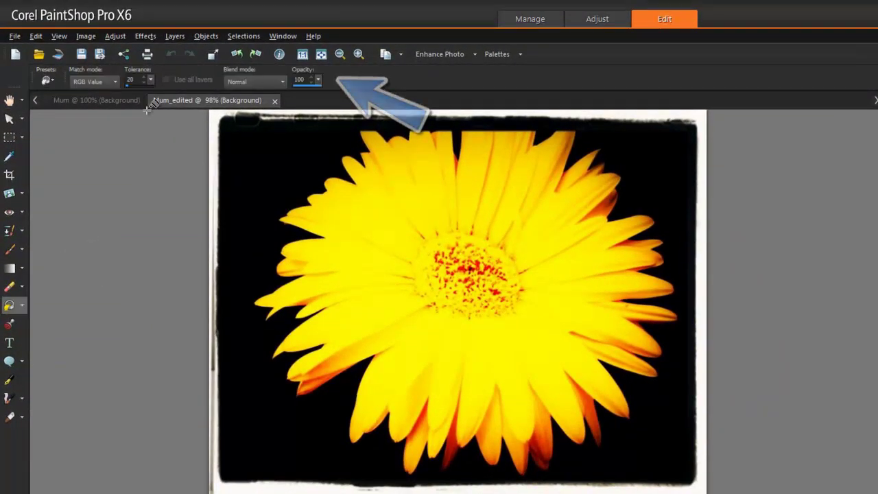
{"action": "left_click", "coordinate": [144, 37]}
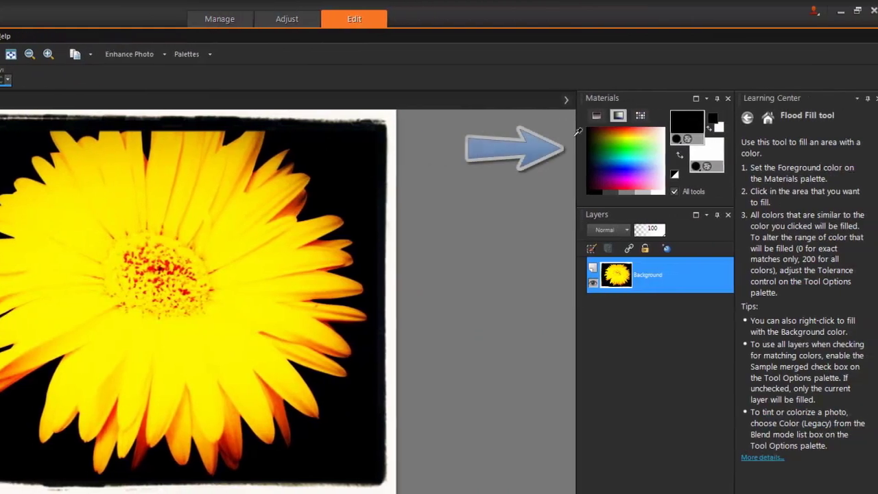
{"action": "left_click", "coordinate": [631, 116]}
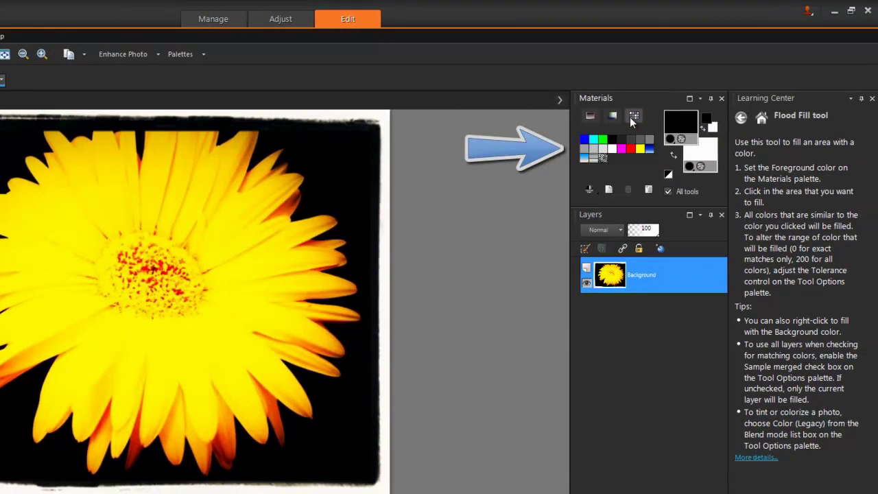
{"action": "left_click", "coordinate": [592, 117]}
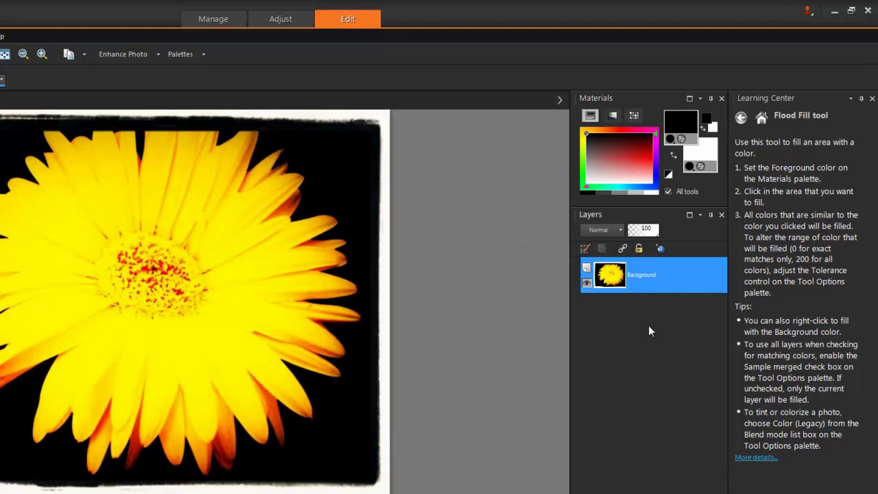
Check the layer blend modes, keep Normal, and bring up the help resources.
{"action": "left_click", "coordinate": [621, 231]}
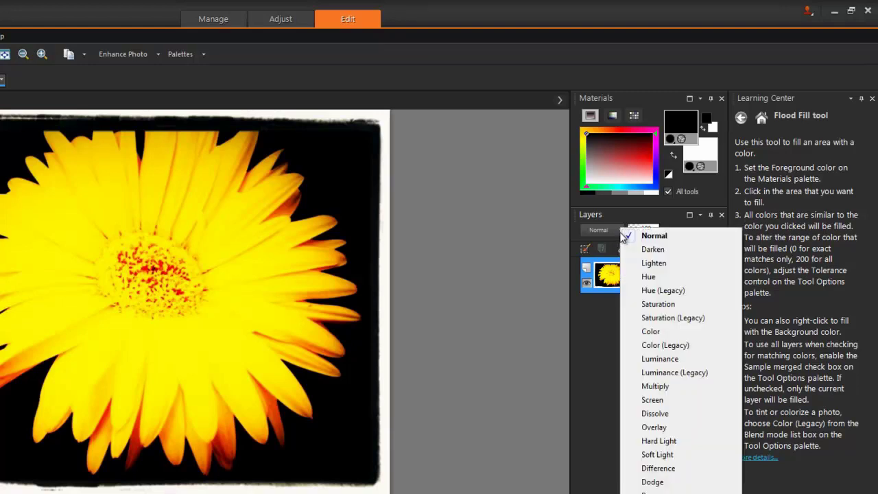
{"action": "left_click", "coordinate": [604, 328]}
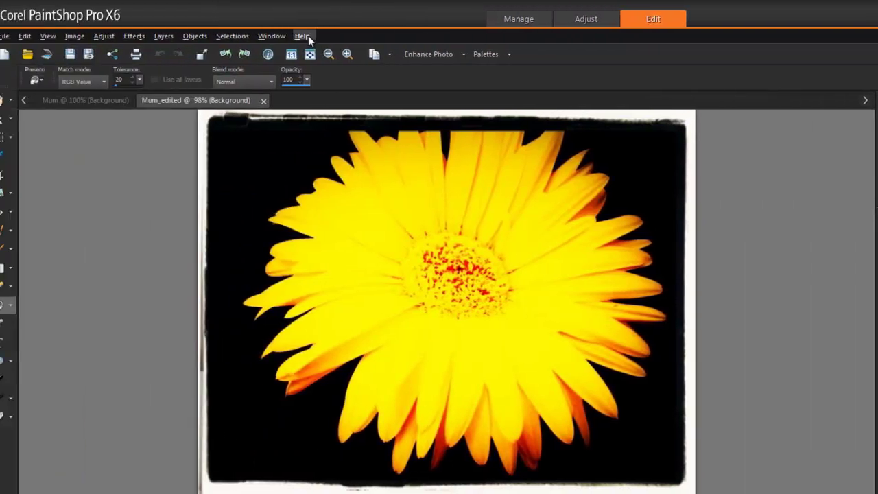
{"action": "left_click", "coordinate": [317, 36]}
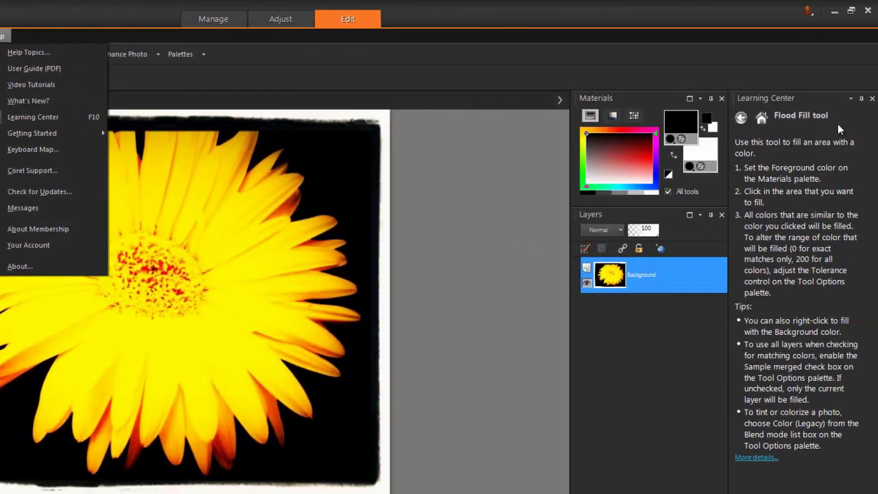
Reset the Learning Center, try and cancel a crop, then show the Text and Graphics > Add Text help.
{"action": "left_click", "coordinate": [837, 124]}
{"action": "left_click", "coordinate": [760, 119]}
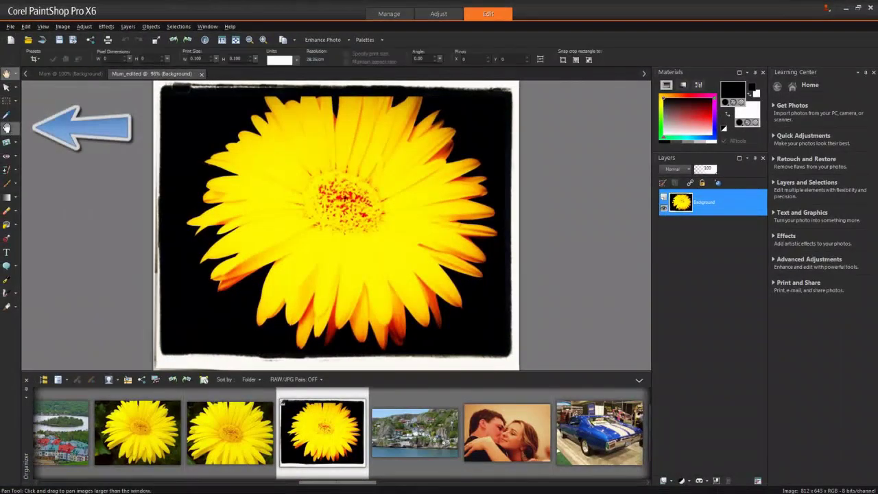
{"action": "left_click", "coordinate": [7, 128]}
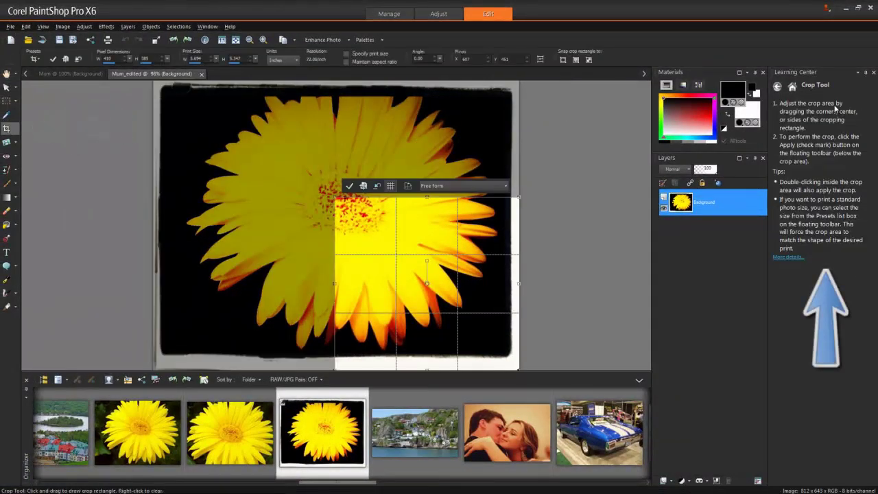
{"action": "left_click", "coordinate": [793, 88]}
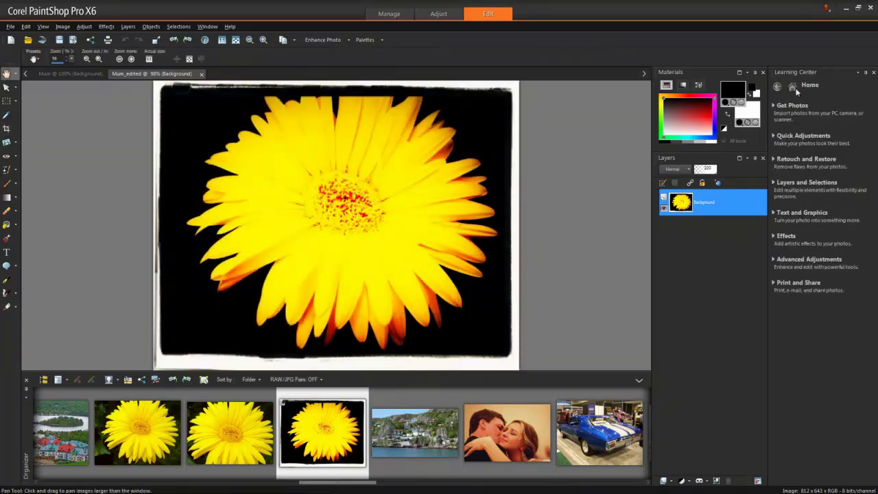
{"action": "left_click", "coordinate": [806, 213]}
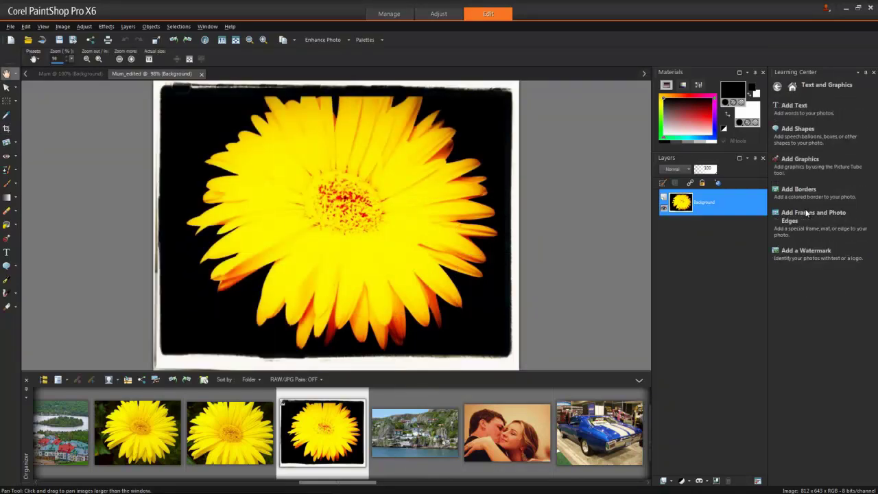
{"action": "left_click", "coordinate": [821, 110]}
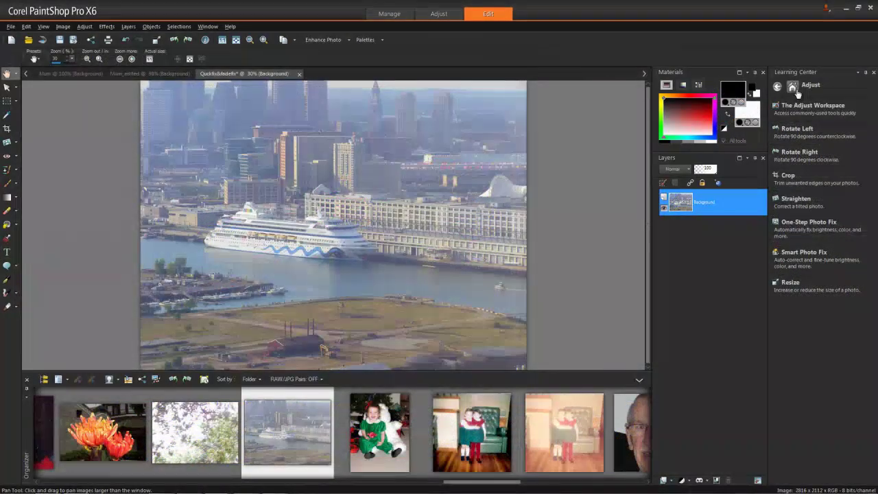
Open Fade Correction on the harbor photo from the Learning Center's Retouch and Restore topics.
{"action": "left_click", "coordinate": [792, 86]}
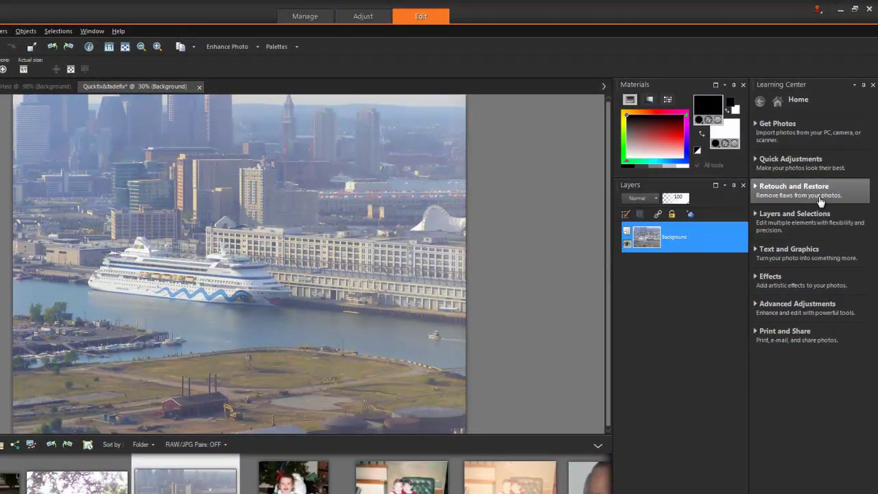
{"action": "left_click", "coordinate": [820, 199]}
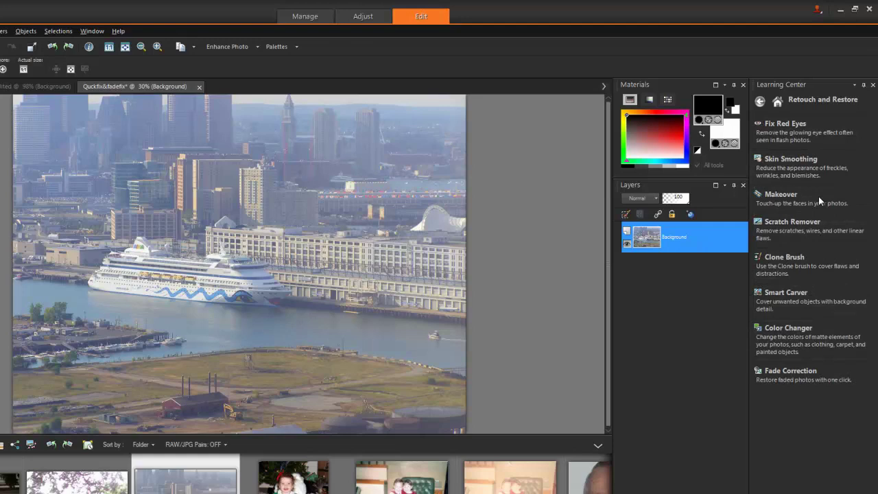
{"action": "left_click", "coordinate": [805, 375]}
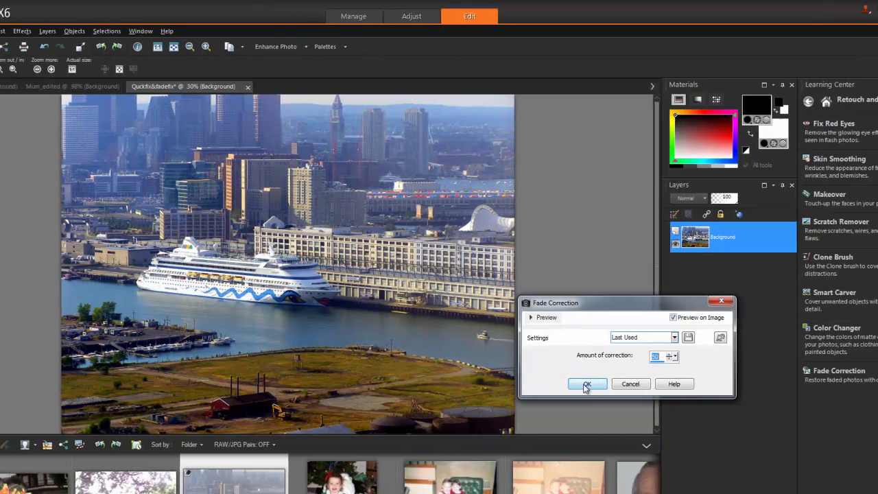
Apply the fade correction, then pull down the Blue channel's midtones with a Curves adjustment.
{"action": "left_click", "coordinate": [538, 383]}
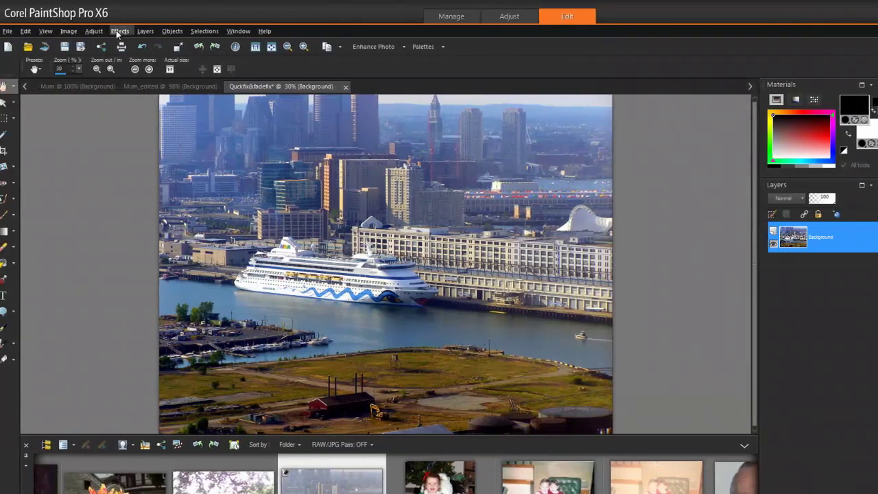
{"action": "left_click", "coordinate": [99, 31]}
{"action": "mouse_move", "coordinate": [140, 137]}
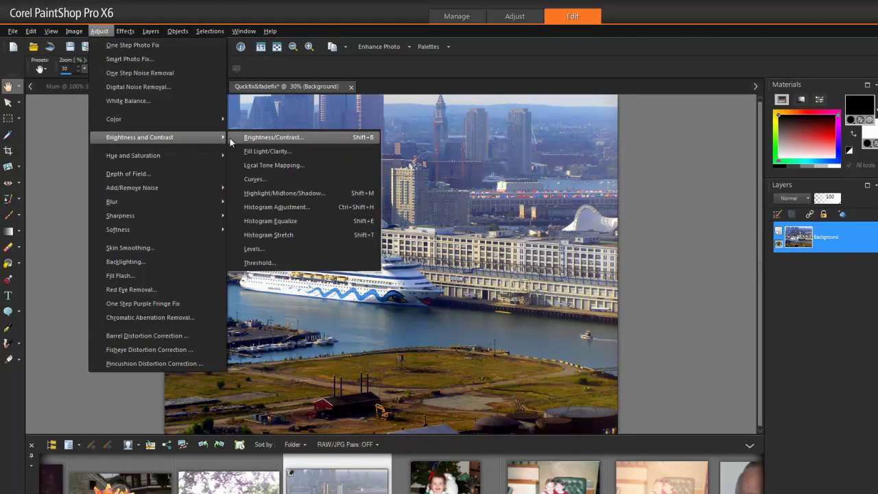
{"action": "left_click", "coordinate": [265, 179]}
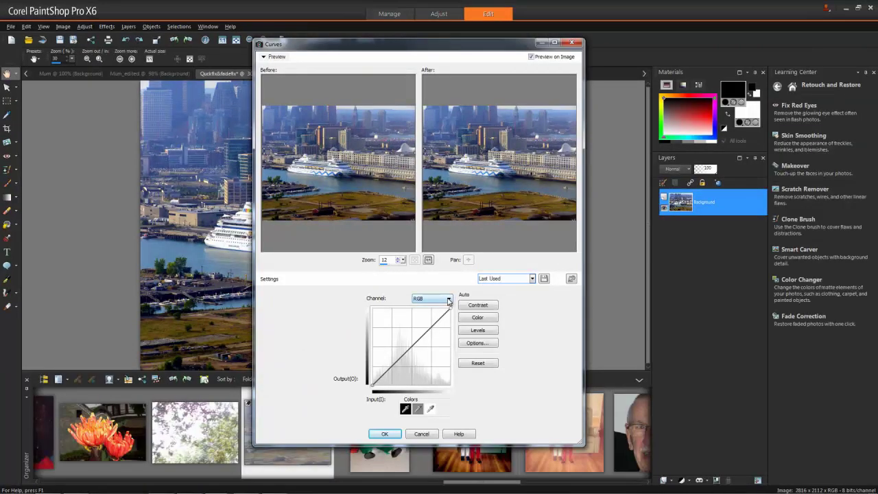
{"action": "left_click", "coordinate": [449, 299]}
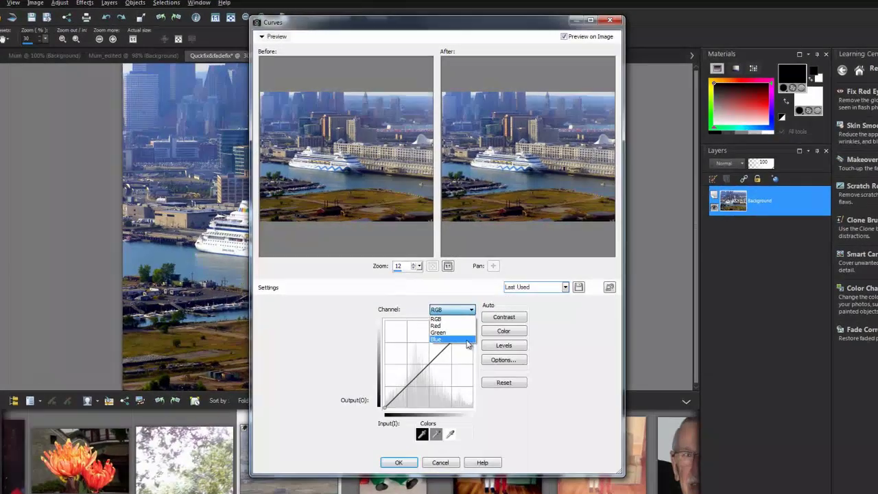
{"action": "left_click", "coordinate": [429, 319]}
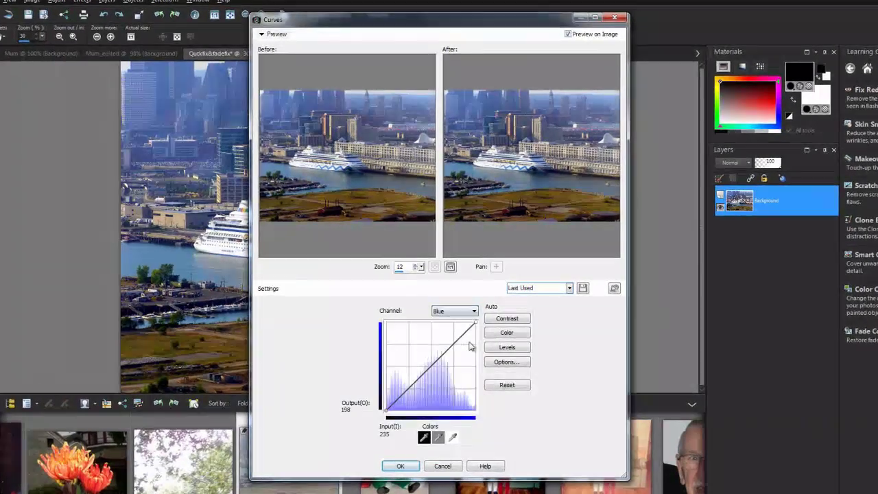
{"action": "left_click_drag", "start_coordinate": [434, 363], "coordinate": [435, 379]}
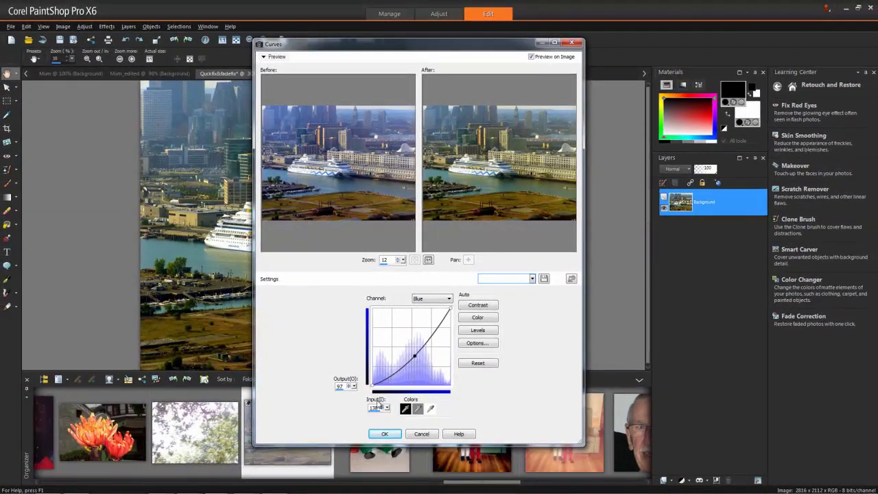
{"action": "left_click", "coordinate": [385, 434]}
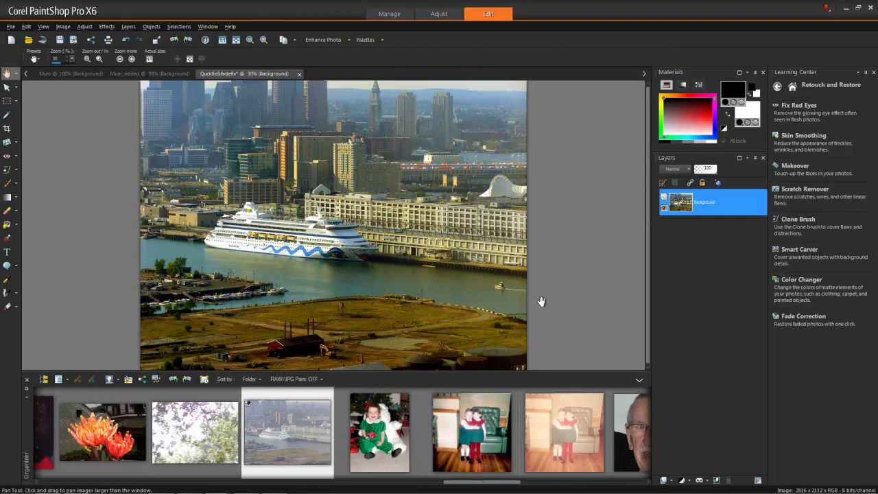
Add a white frame via the Learning Center's Text and Graphics > Add Frames and Photo Edges.
{"action": "left_click", "coordinate": [793, 86]}
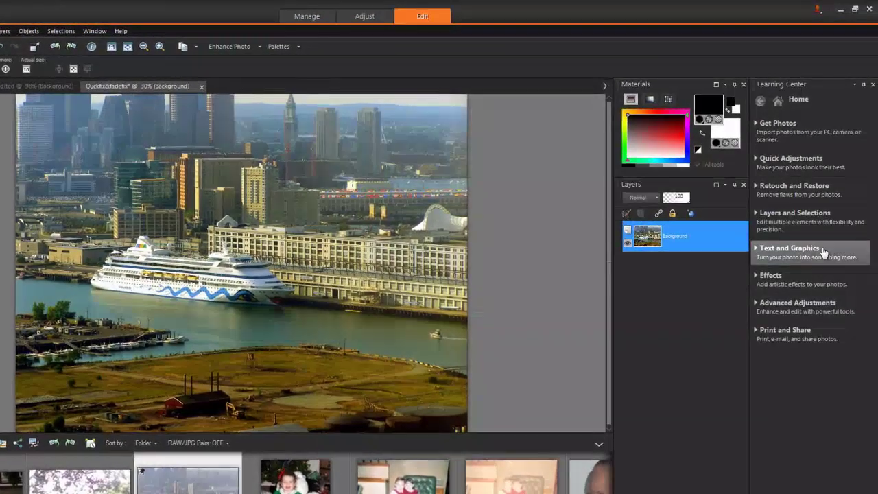
{"action": "left_click", "coordinate": [823, 233]}
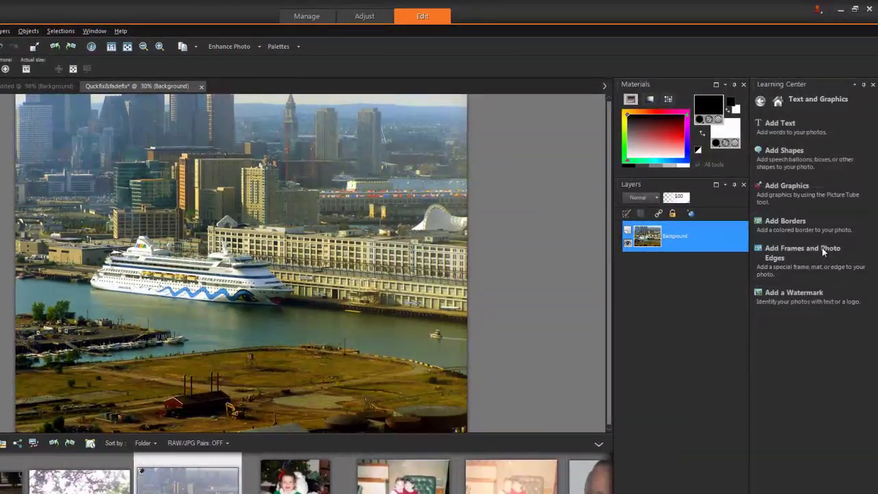
{"action": "left_click", "coordinate": [822, 256]}
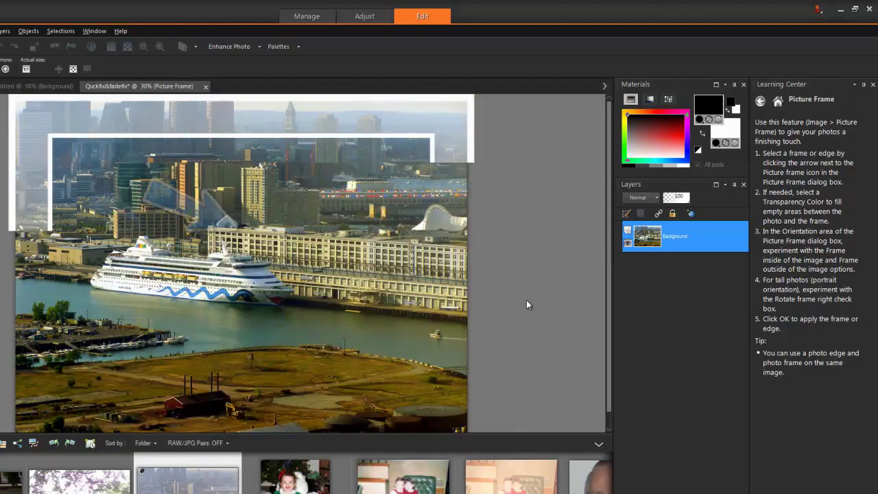
{"action": "left_click", "coordinate": [120, 31]}
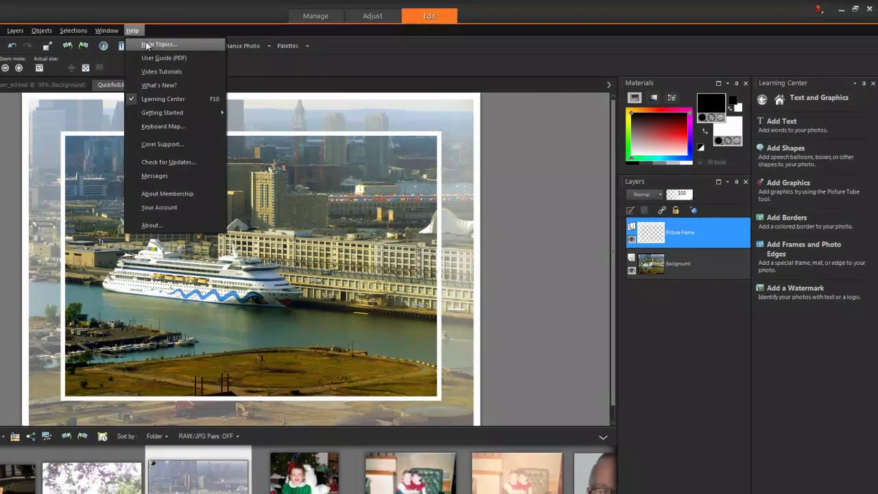
Glance at Help Topics, then expand Photo Restoration under the Discovery Center's Learning > Courses.
{"action": "left_click", "coordinate": [136, 46]}
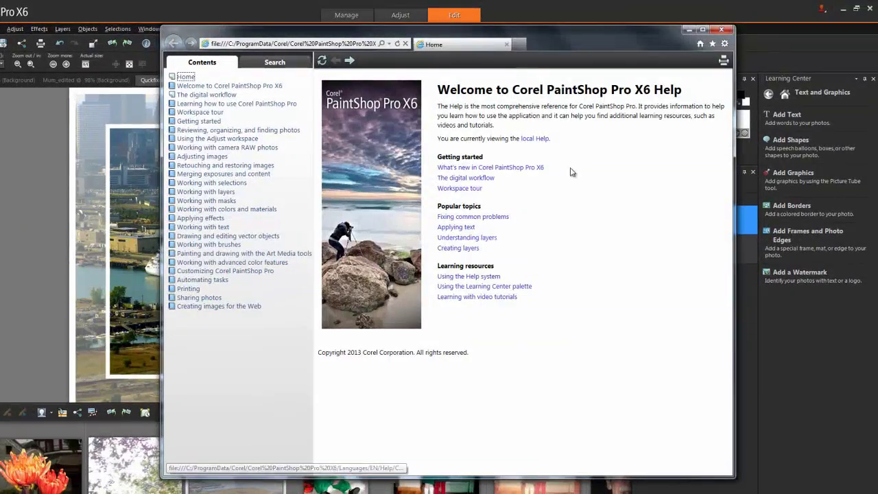
{"action": "left_click", "coordinate": [721, 29]}
{"action": "left_click", "coordinate": [179, 30]}
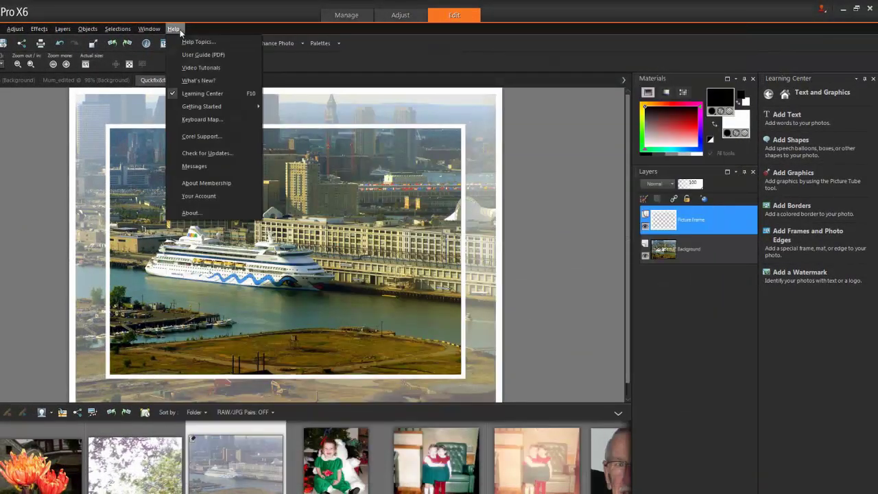
{"action": "left_click", "coordinate": [201, 68]}
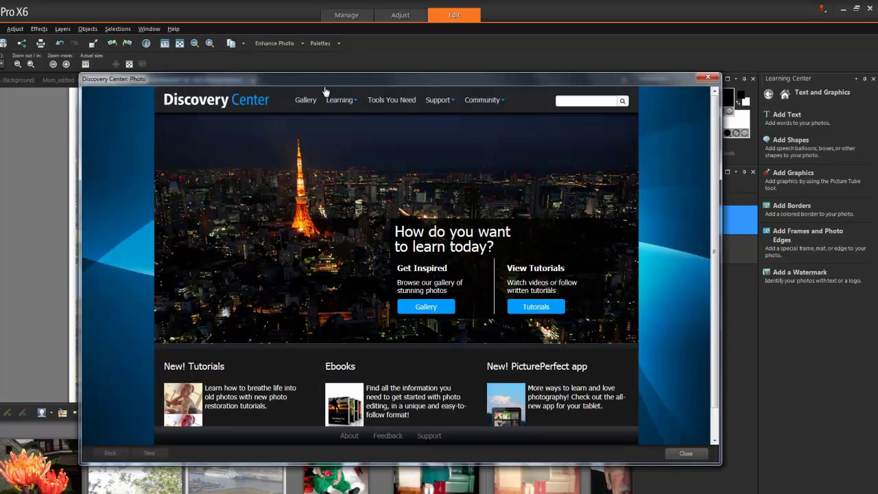
{"action": "mouse_move", "coordinate": [340, 100]}
{"action": "left_click", "coordinate": [362, 126]}
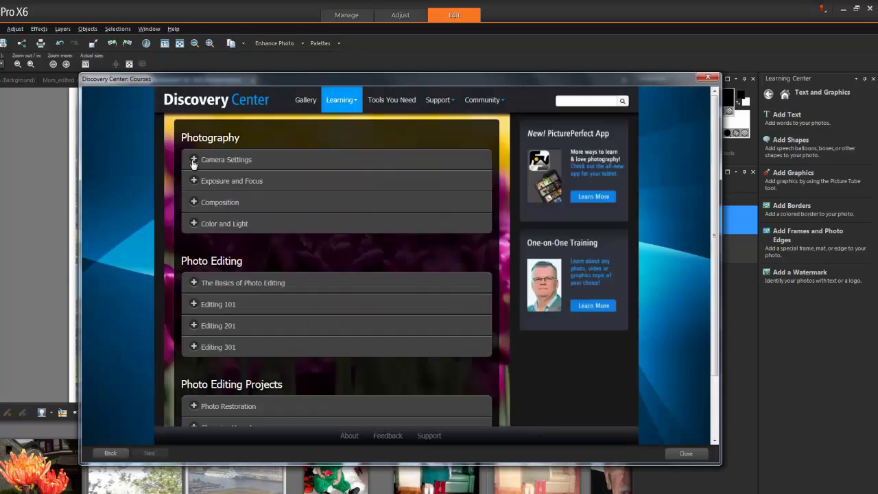
{"action": "left_click", "coordinate": [228, 405]}
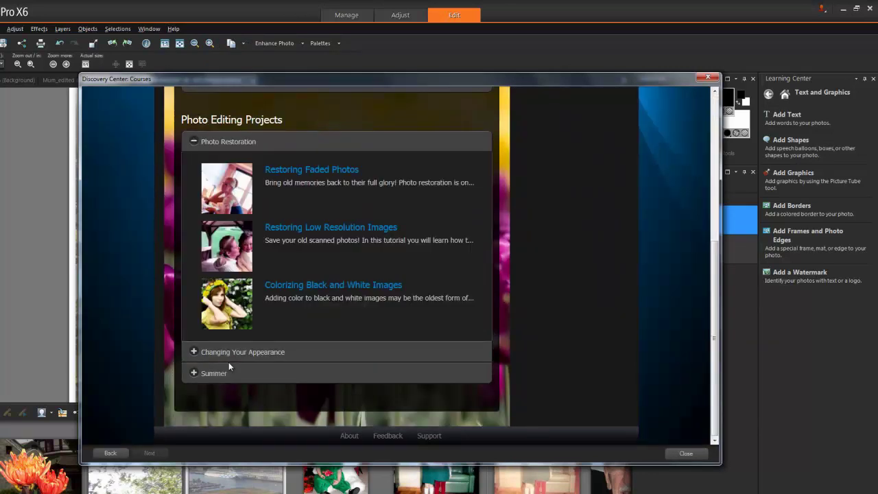